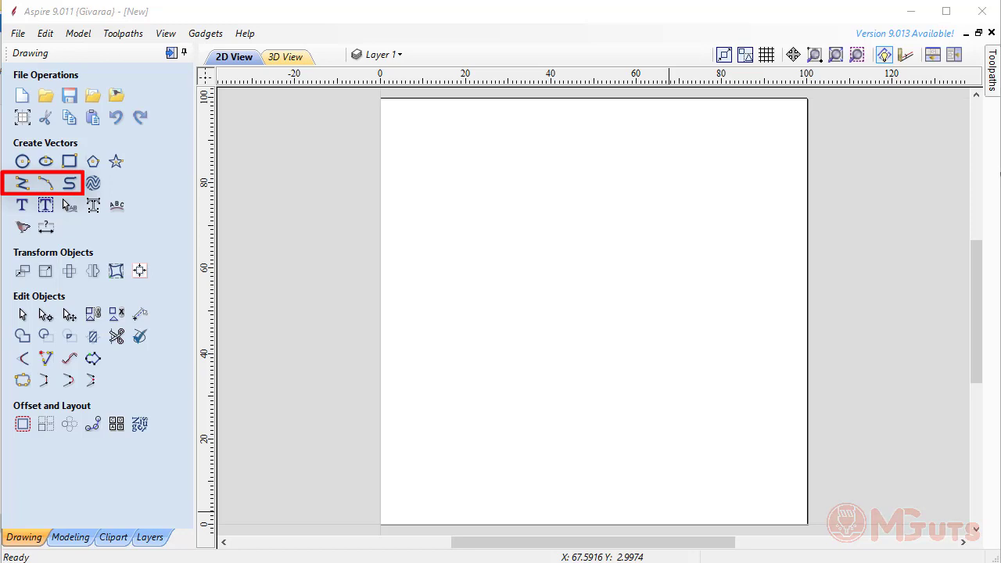
Draw a five-corner polyline in the upper half of the page, closing it at its start point
left_click(22, 184)
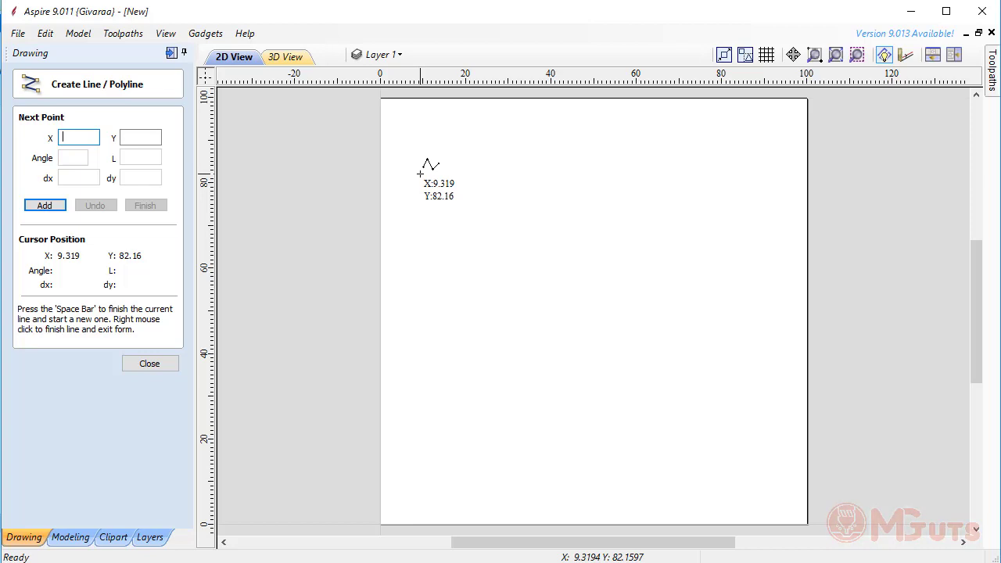
left_click(420, 173)
left_click(631, 150)
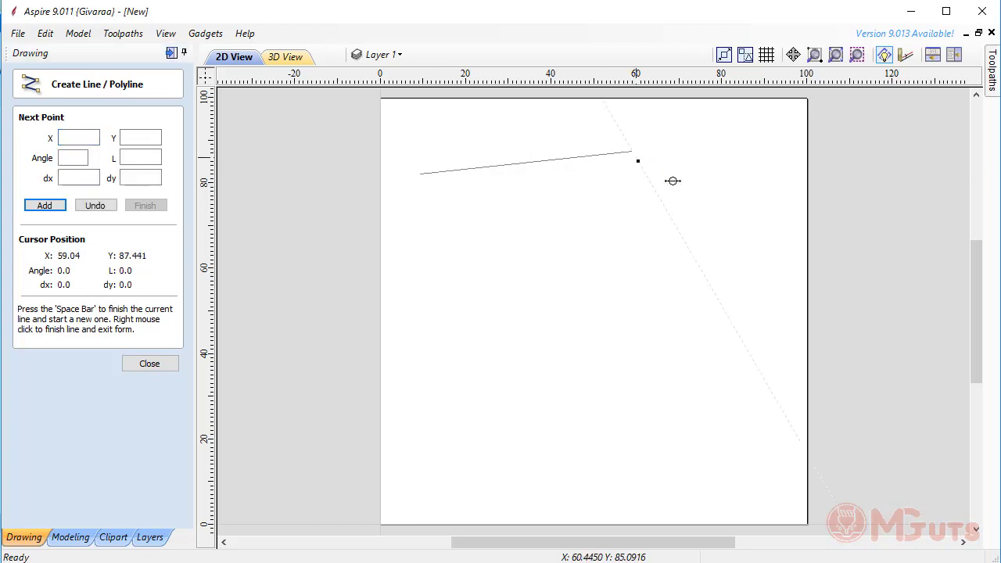
left_click(715, 235)
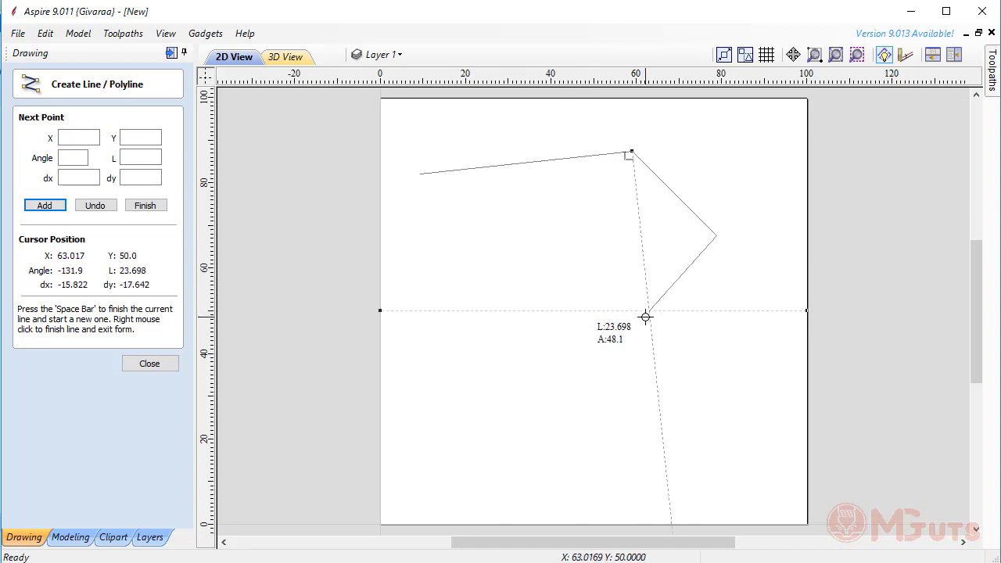
left_click(646, 312)
left_click(412, 282)
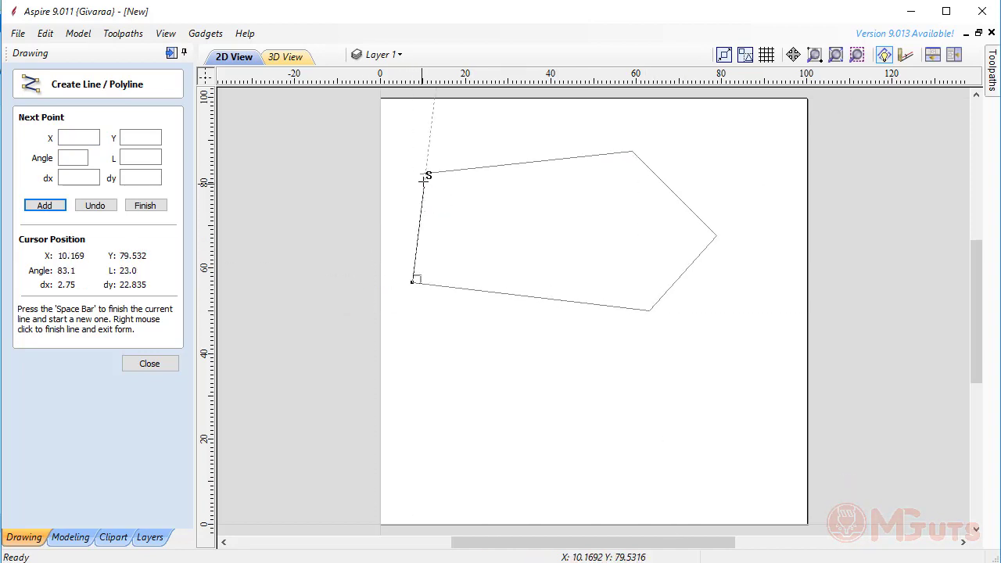
left_click(420, 173)
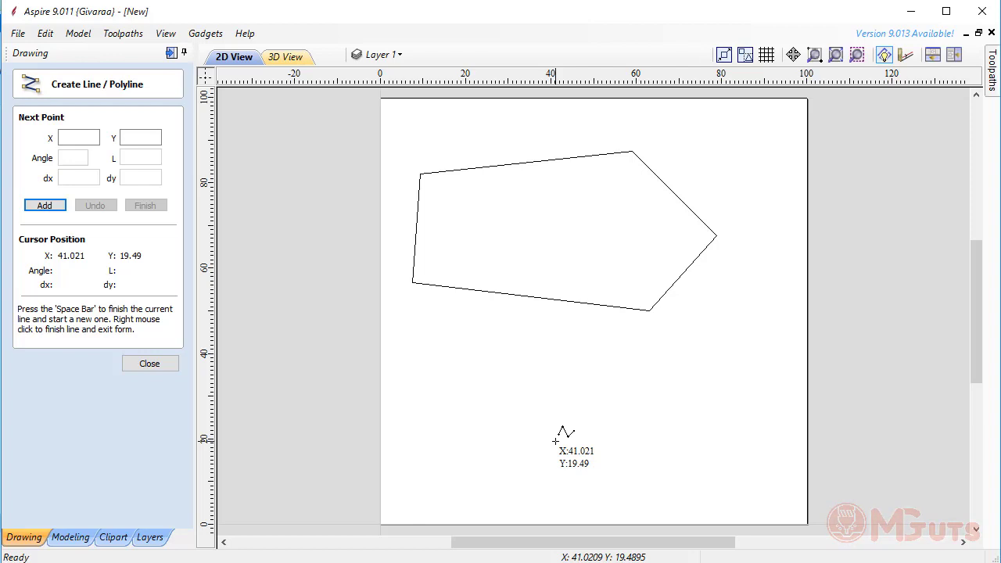
Place the new polyline's first point at X 10, Y 10
left_click(91, 135)
type("10")
left_click(139, 136)
type("10")
left_click(44, 205)
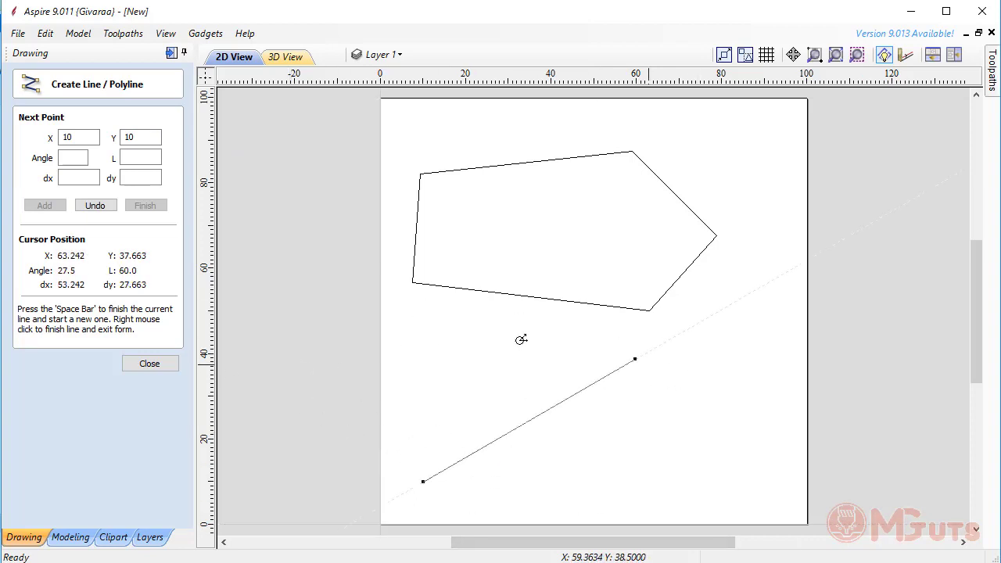
Add a segment at a 45° angle with length 10
left_click(79, 158)
type("45")
left_click(129, 157)
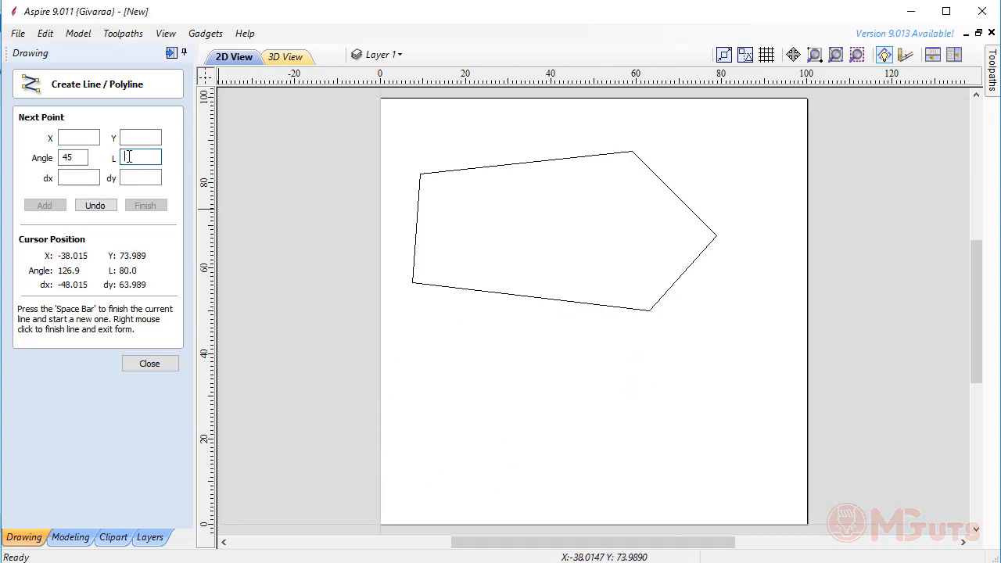
type("10")
left_click(45, 205)
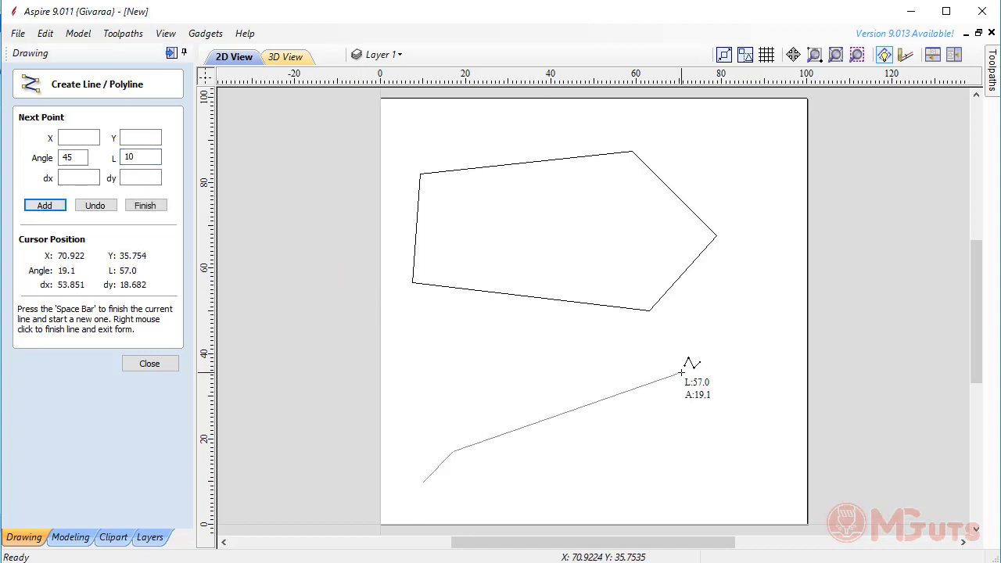
Add offset segments of dx 20, dy 20, then dx 50
left_click(81, 177)
type("10")
key("BackSpace")
key("BackSpace")
type("20")
left_click(51, 204)
left_click(139, 178)
type("20")
left_click(44, 205)
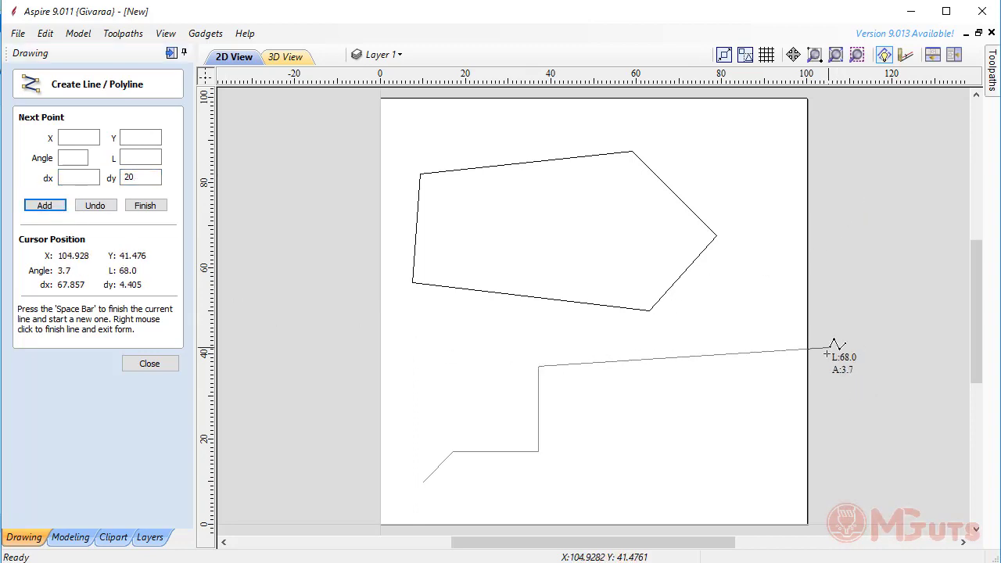
left_click(76, 178)
type("50")
left_click(45, 205)
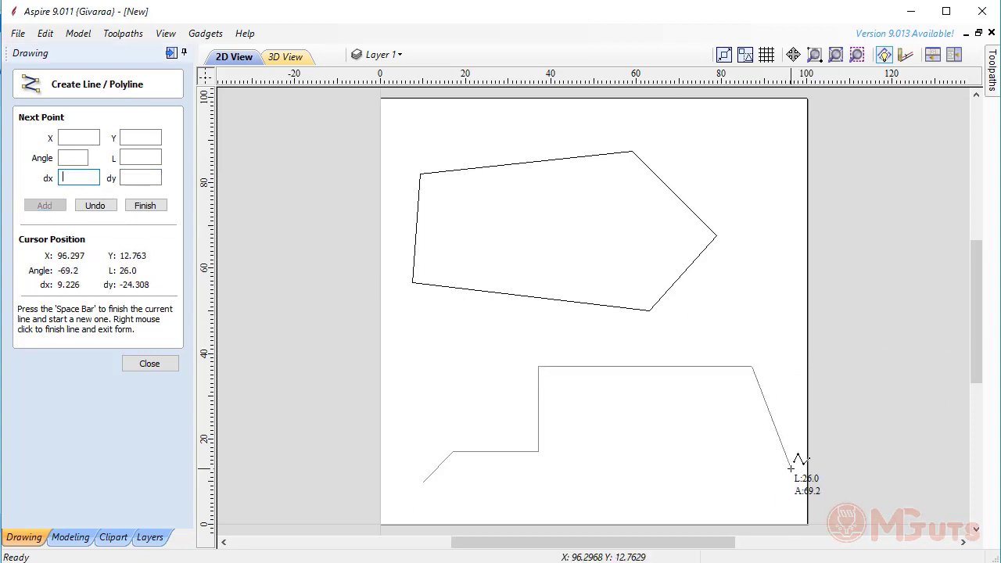
Finish the polyline, then draw a three-point arc bulging downward across the upper page
right_click(752, 498)
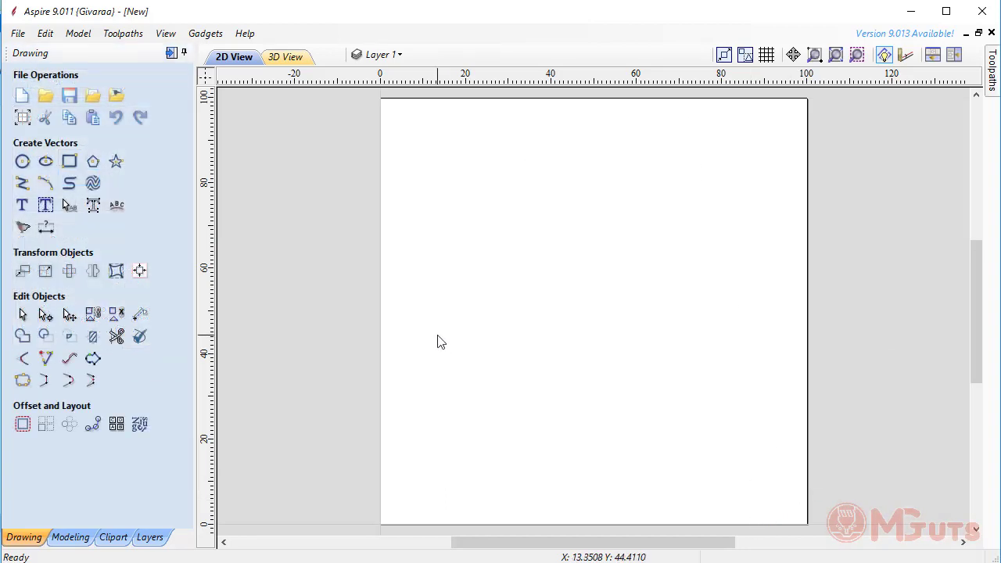
left_click(45, 183)
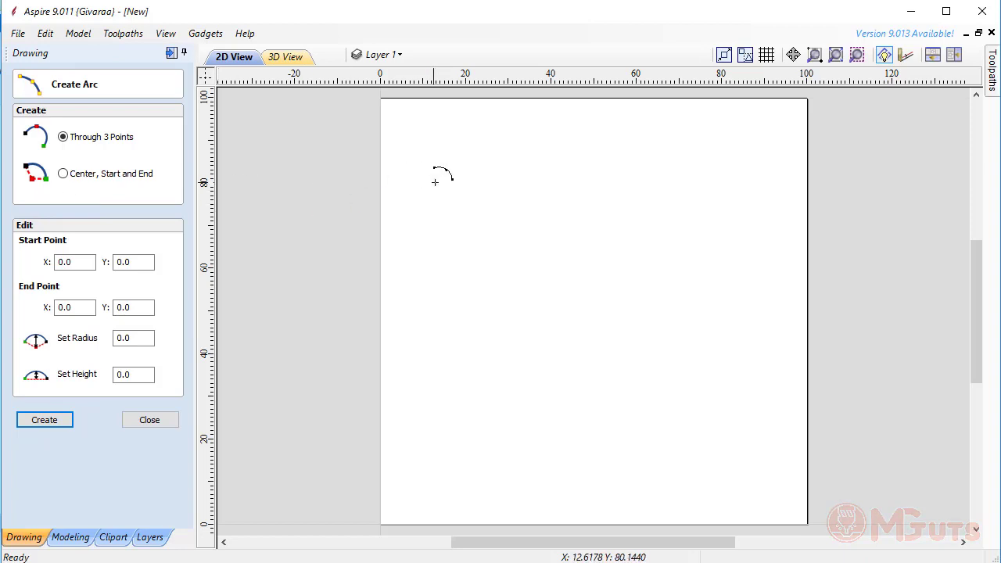
left_click_drag(434, 183, 747, 183)
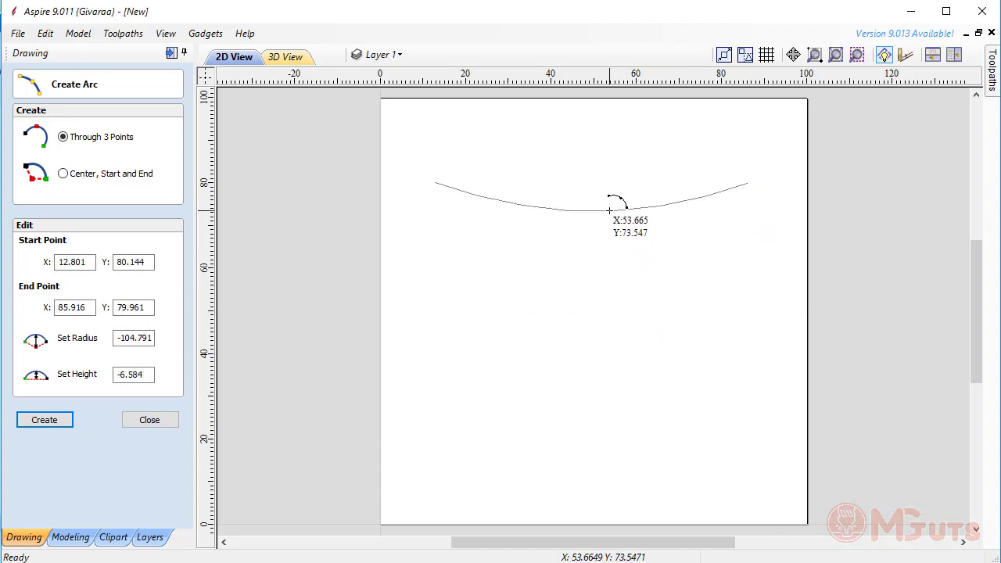
left_click(604, 287)
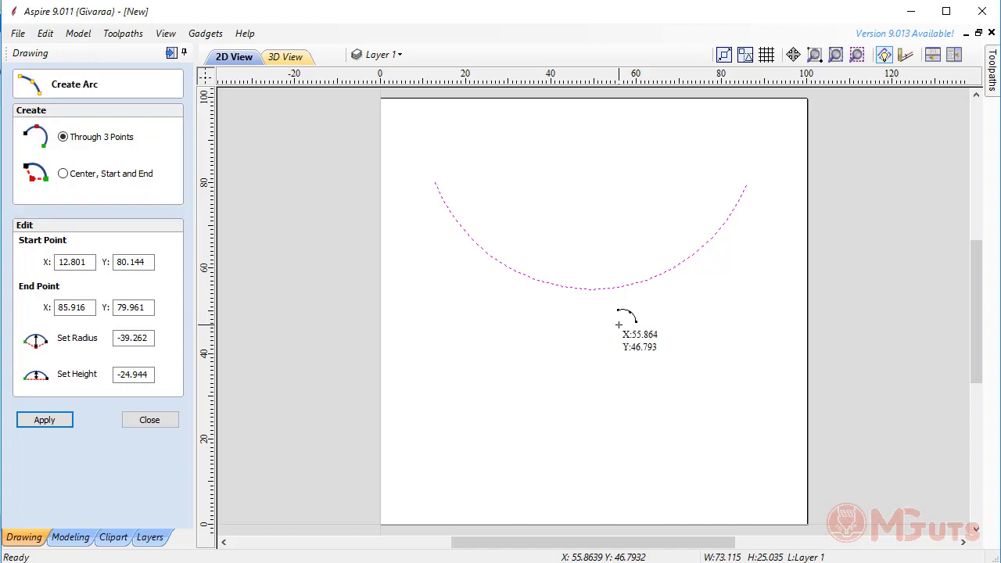
Move the arc's start point to X 10, Y 90 and apply it
double_click(74, 261)
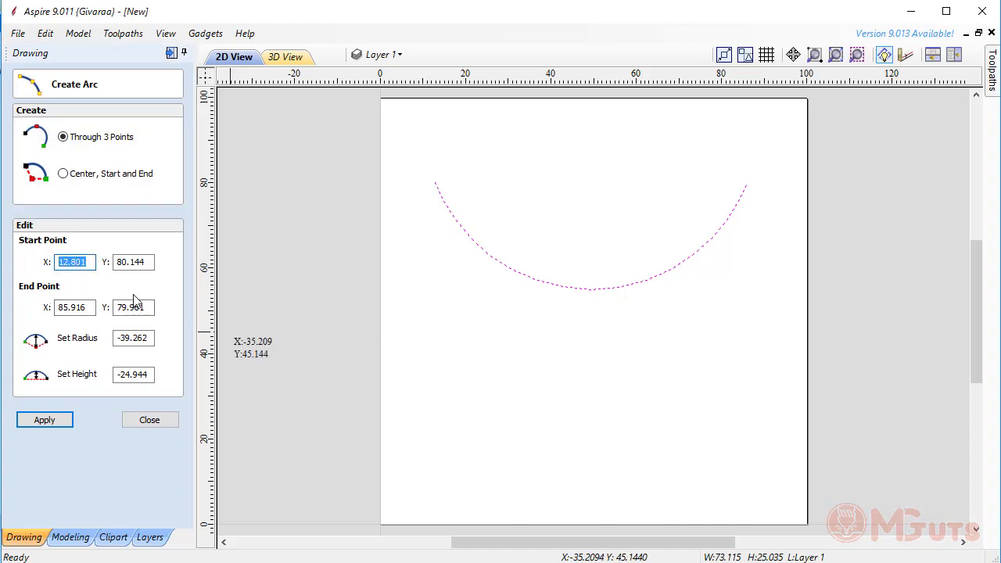
type("10")
double_click(144, 262)
type("90")
left_click(56, 422)
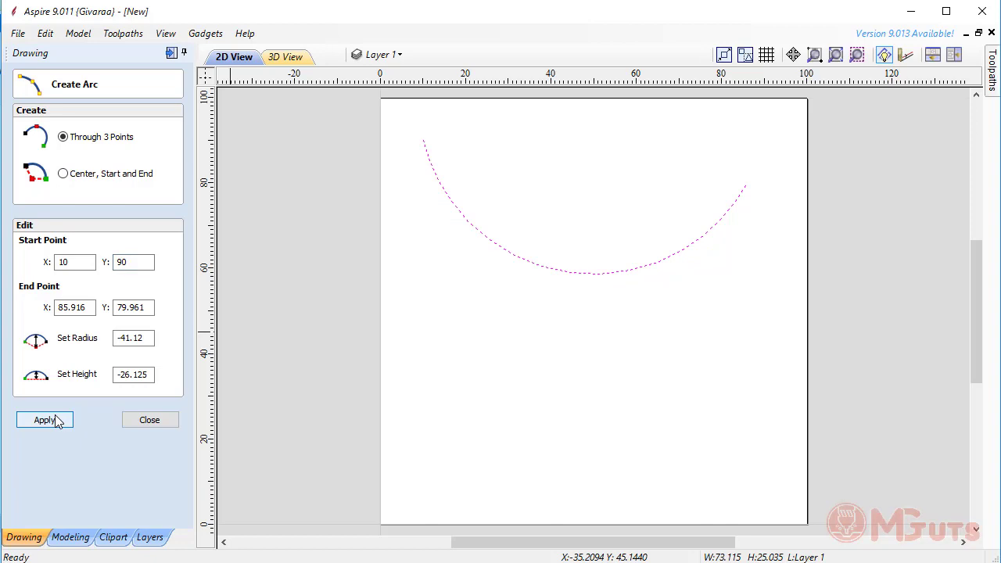
Enter radius 15, then discard the arc with Esc
left_click_drag(147, 338, 99, 340)
type("15")
key("Escape")
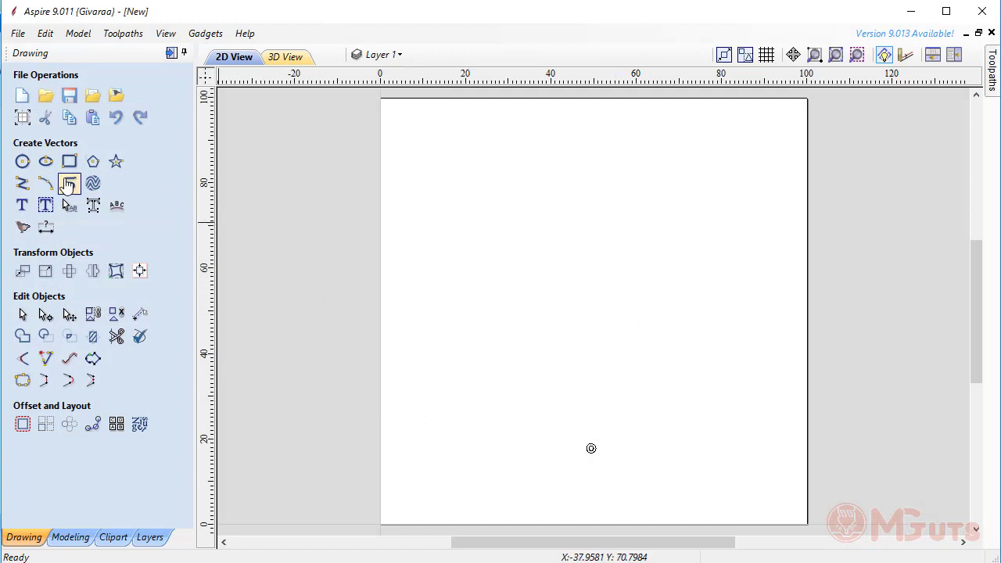
Draw a ten-point freeform curve from the upper left, curling right and ending in the lower middle
left_click(93, 183)
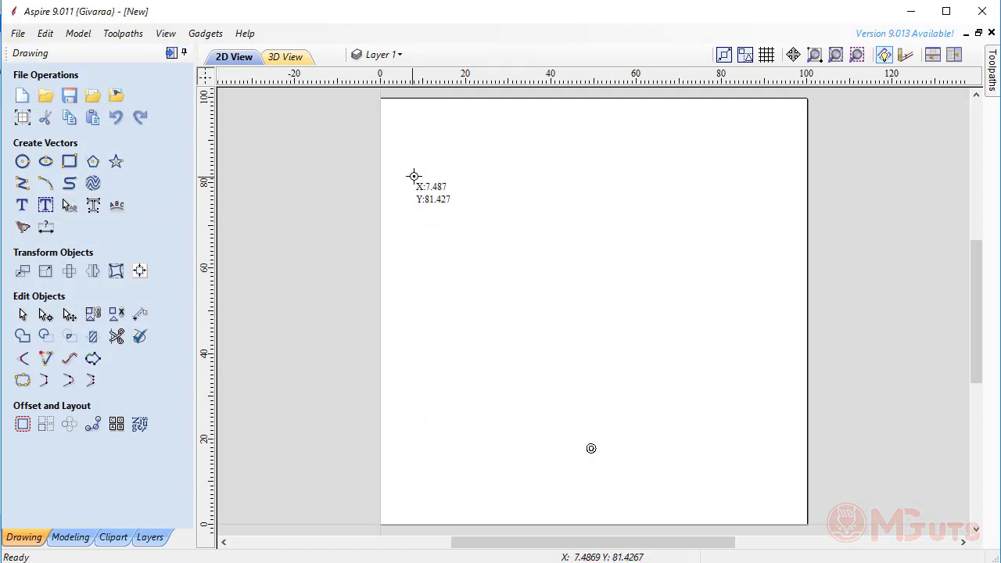
left_click(412, 177)
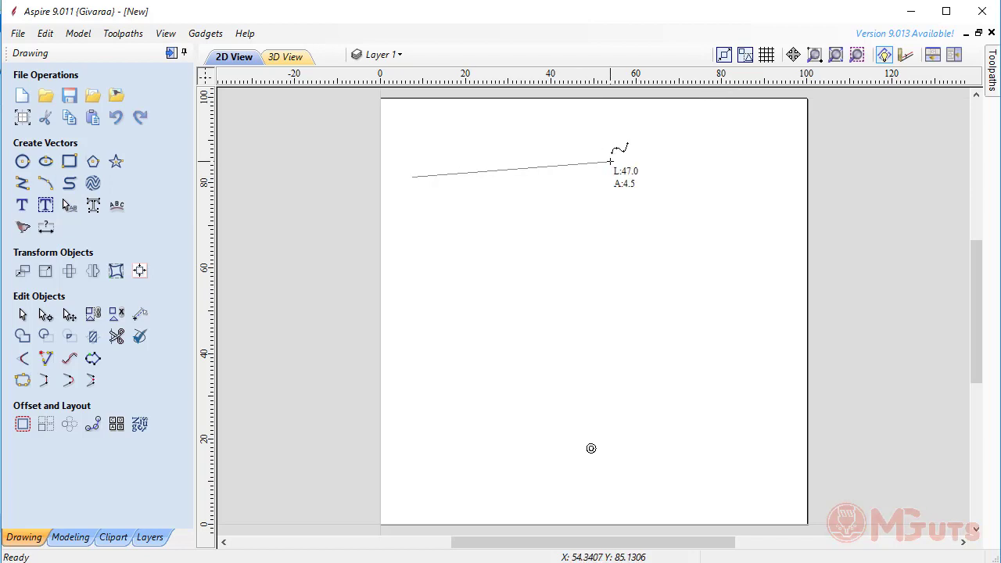
left_click(611, 161)
left_click(574, 311)
left_click(677, 357)
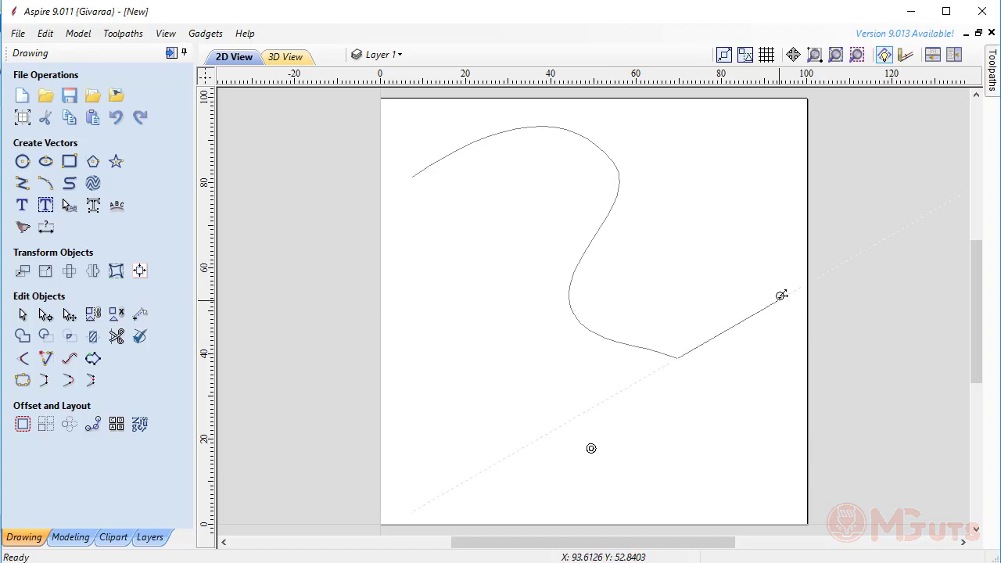
left_click(780, 300)
left_click(798, 335)
left_click(720, 437)
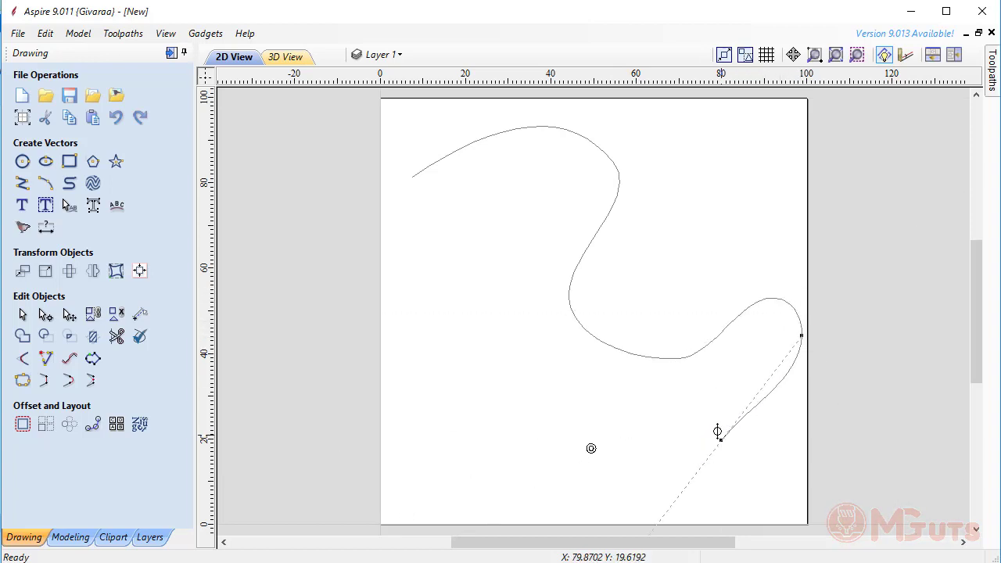
left_click(678, 406)
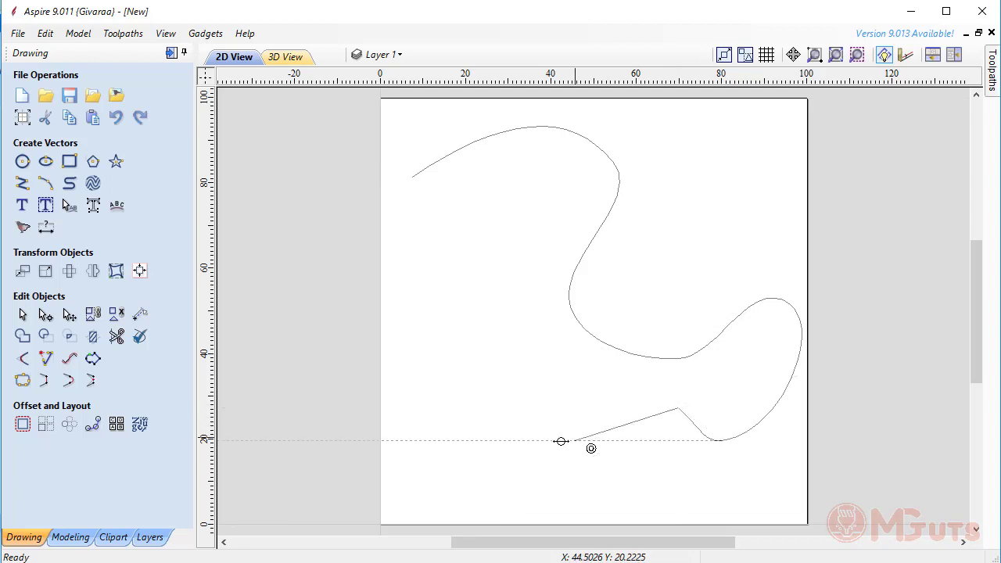
left_click(545, 441)
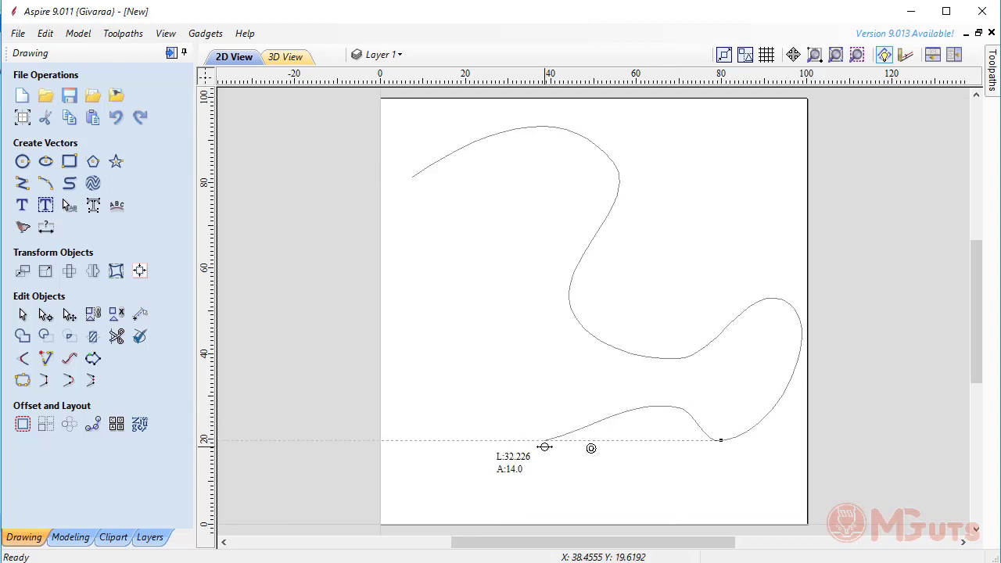
left_click(486, 375)
key("Escape")
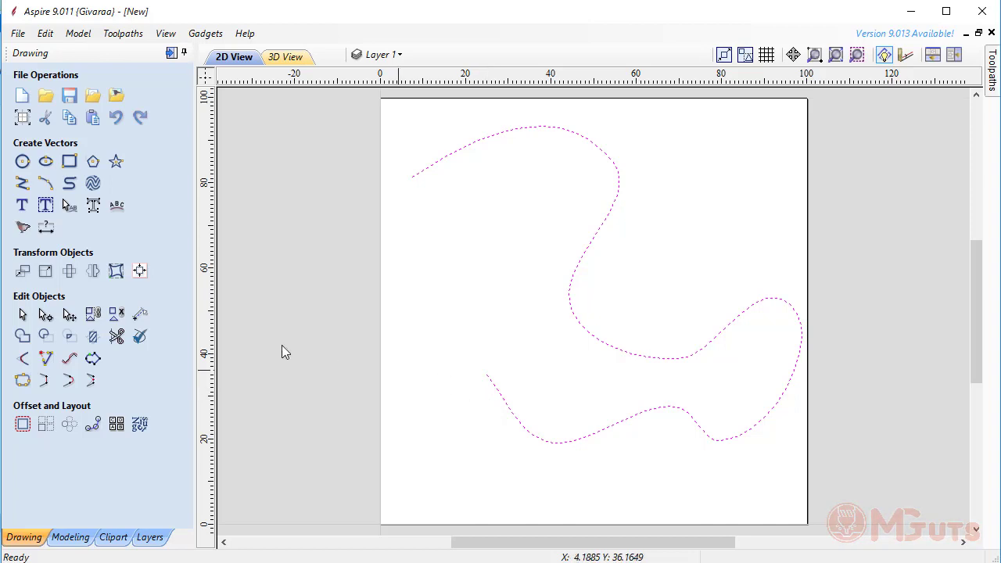
In node editing, move the upper bend node left and adjust the top handle
left_click(44, 315)
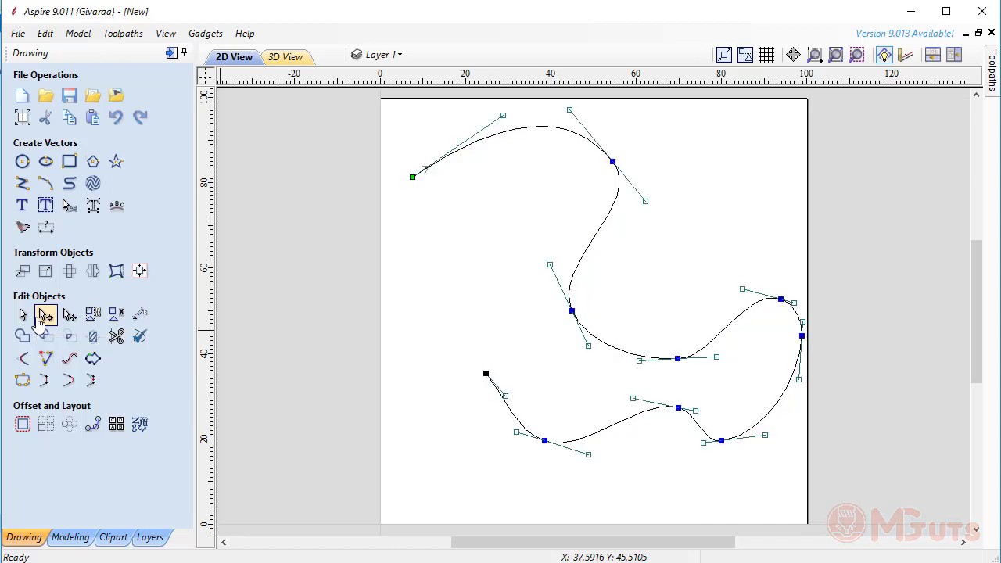
left_click(645, 204)
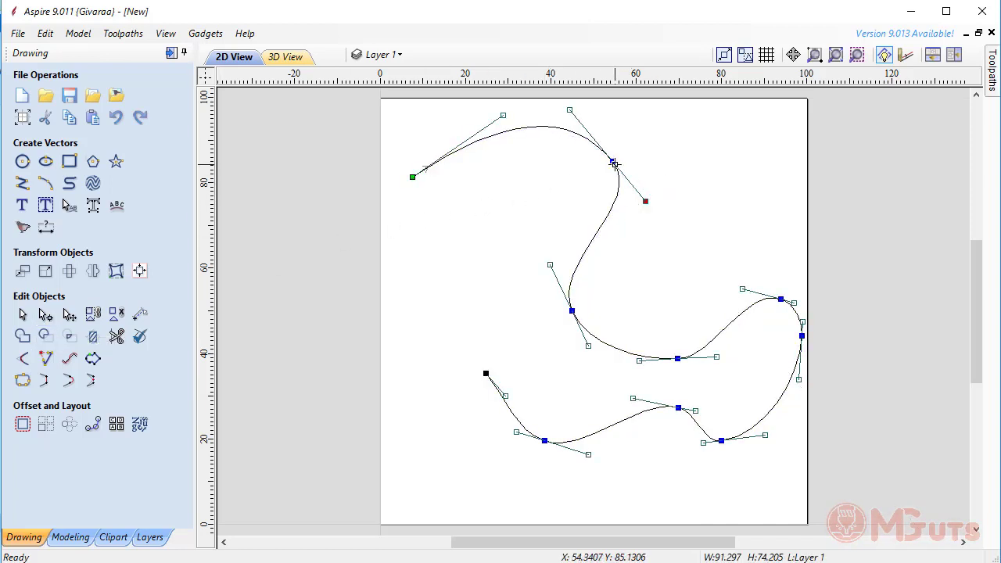
left_click_drag(612, 161, 568, 175)
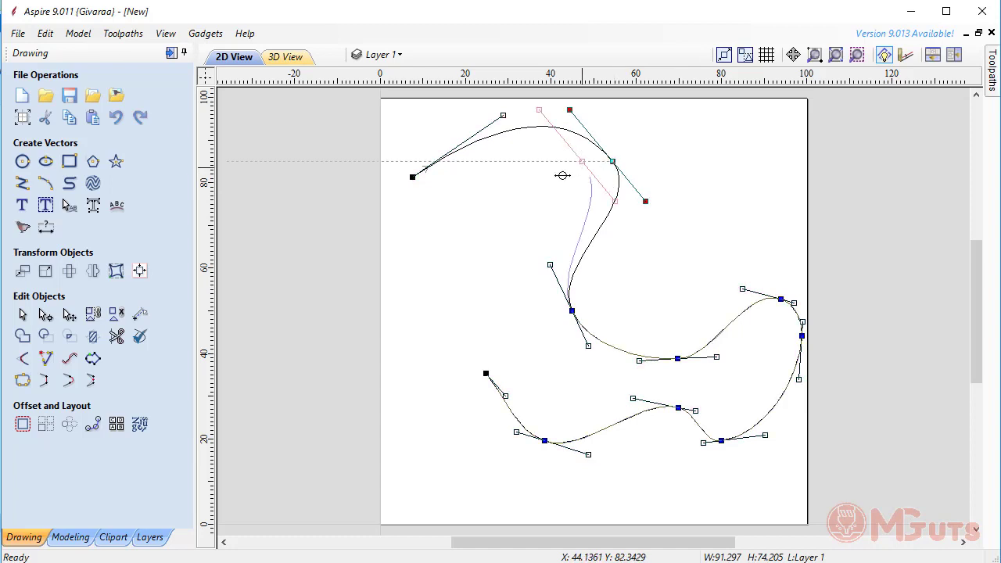
left_click(502, 116)
left_click_drag(480, 143, 483, 139)
Shift the middle node left, widen its handles, and leave node editing
left_click(572, 310)
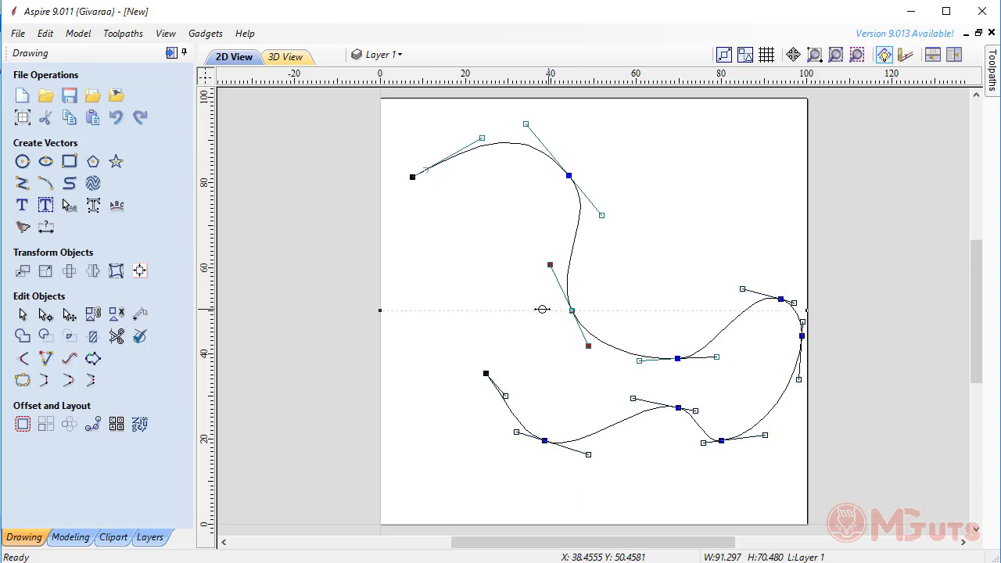
left_click_drag(572, 311, 540, 311)
mouse_move(518, 265)
left_mouse_down()
mouse_move(510, 238)
mouse_move(540, 284)
mouse_move(548, 341)
mouse_move(576, 386)
left_mouse_up()
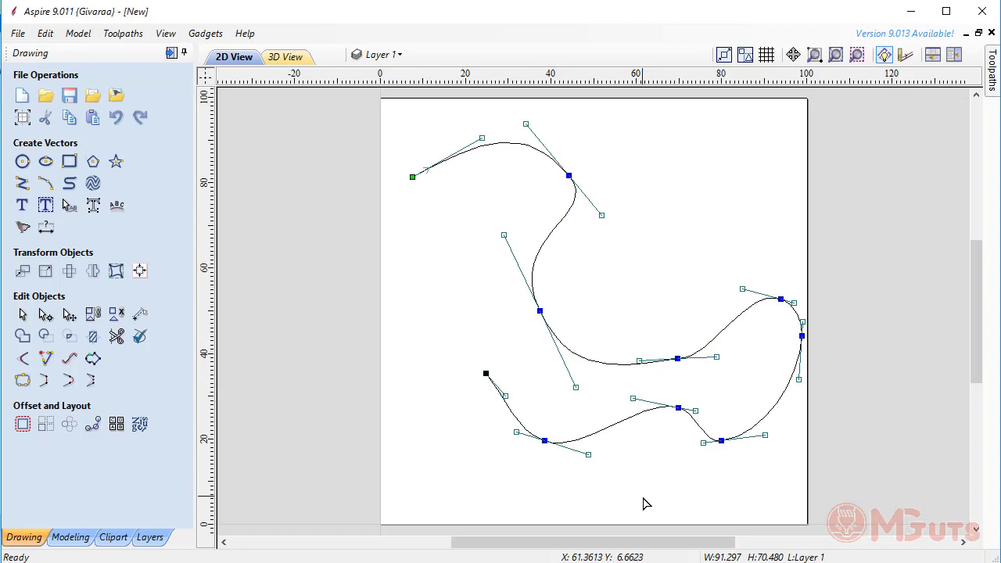
left_click(23, 315)
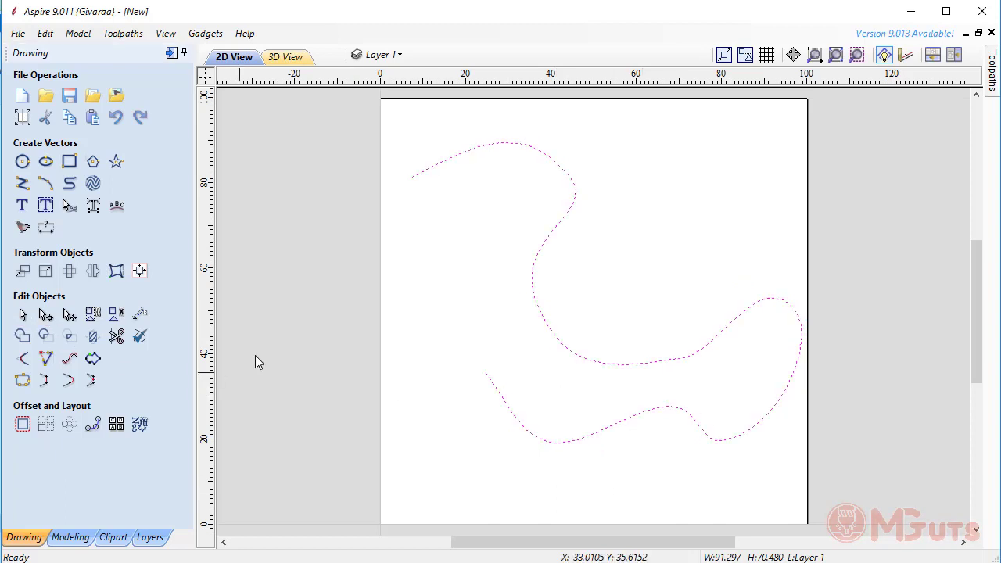